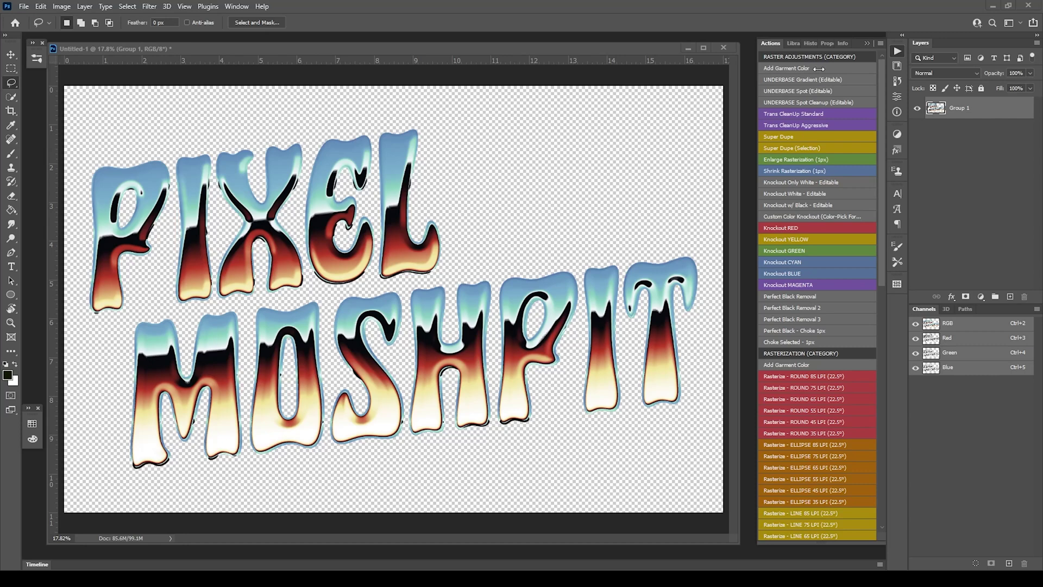
Add a black garment colour behind the text, then run UNDERBASE Gradient (Editable) on Group 1
left_click(817, 68)
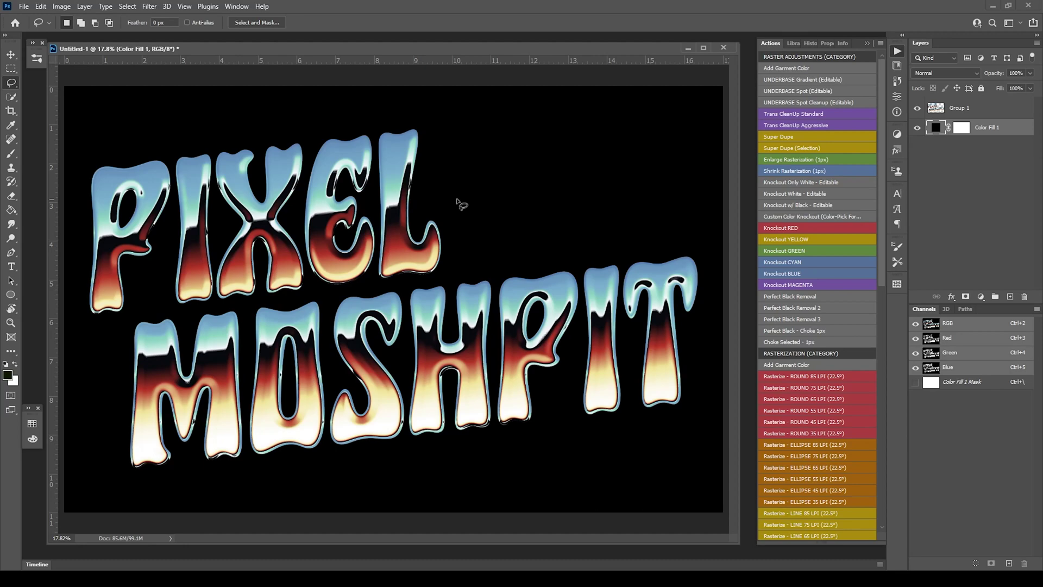
left_click(948, 108)
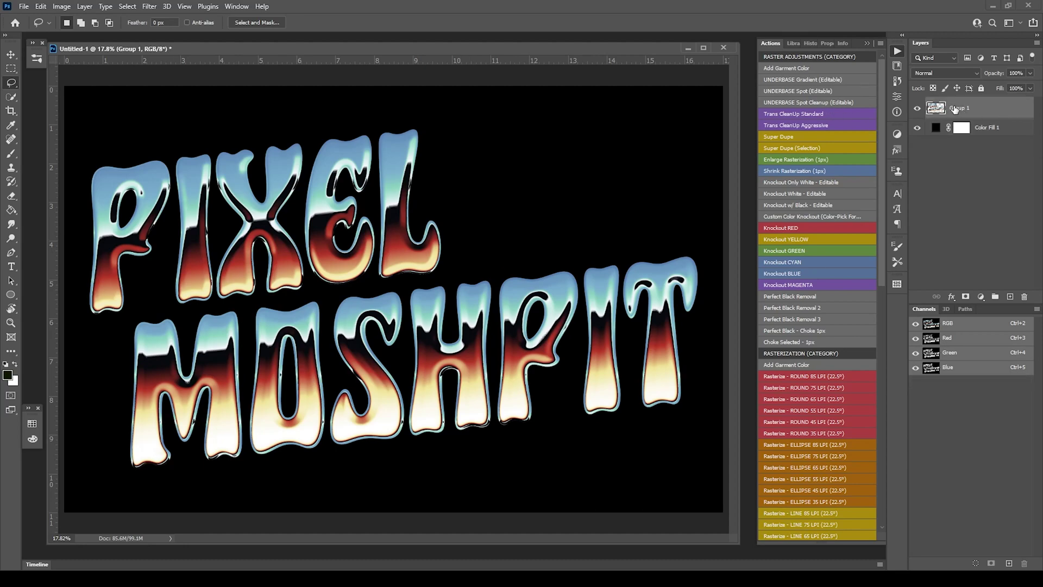
left_click(788, 79)
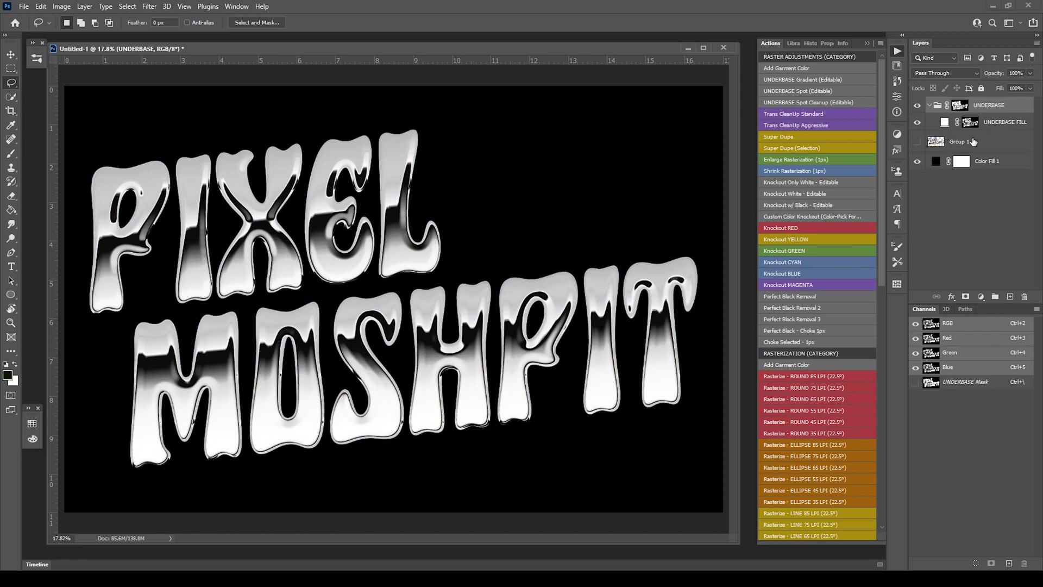
left_click(929, 106)
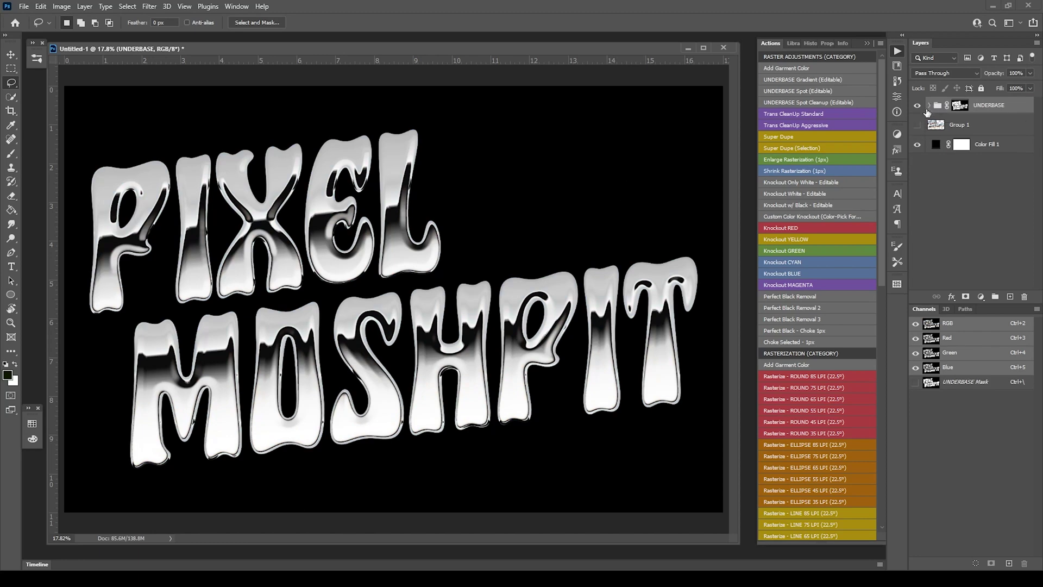
left_click(917, 145)
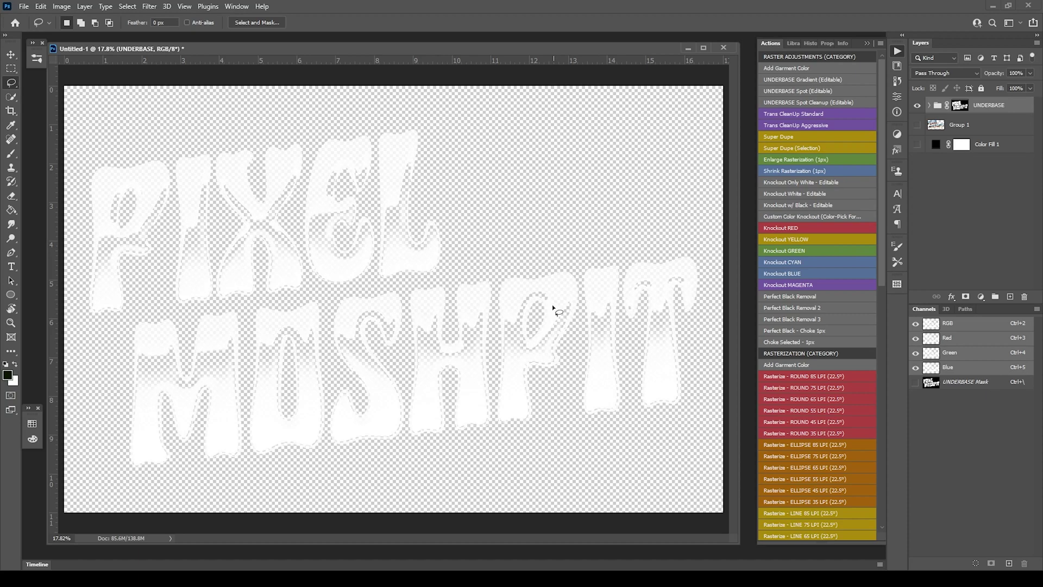
left_click(917, 144)
scroll(370, 182, "up", 4)
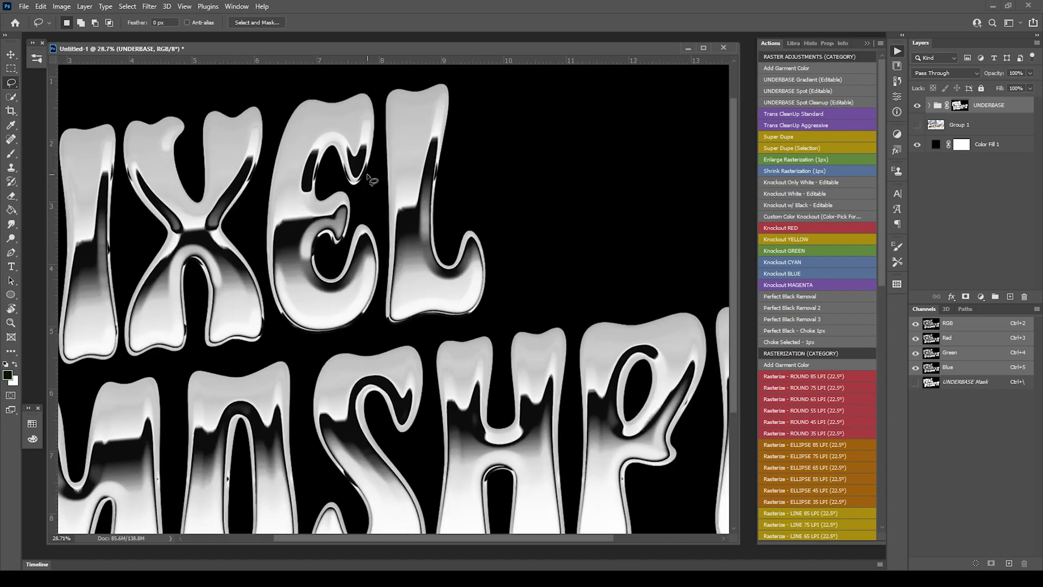
scroll(285, 206, "down", 2)
scroll(370, 184, "up", 4)
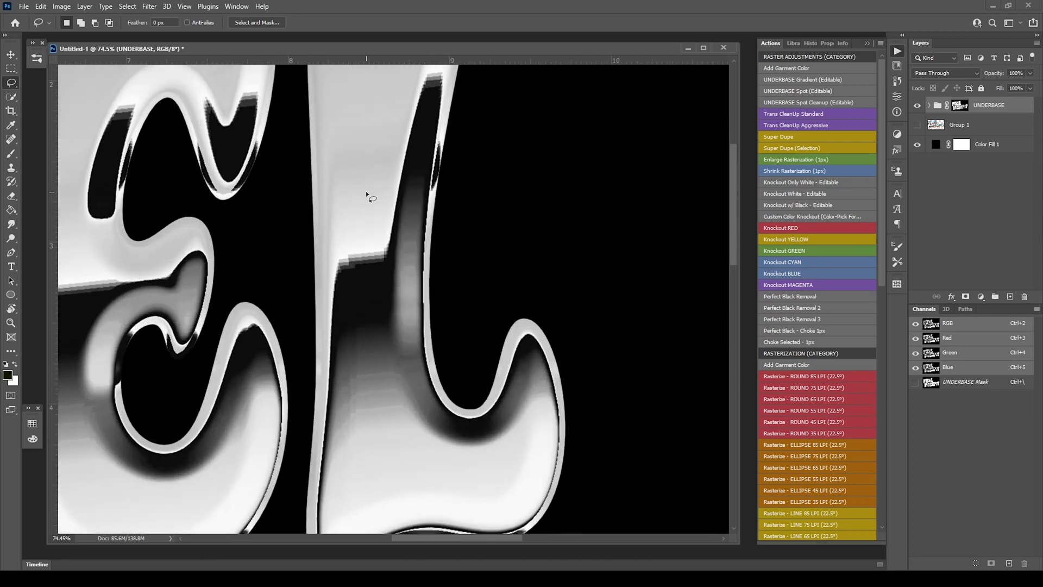
scroll(405, 256, "down", 3)
scroll(404, 255, "up", 5)
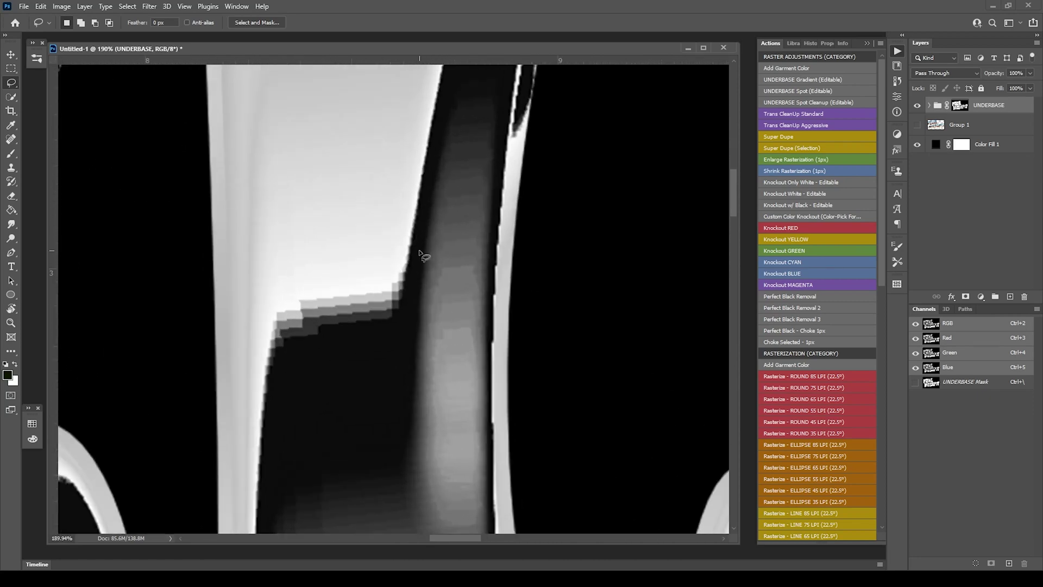
left_click(920, 146)
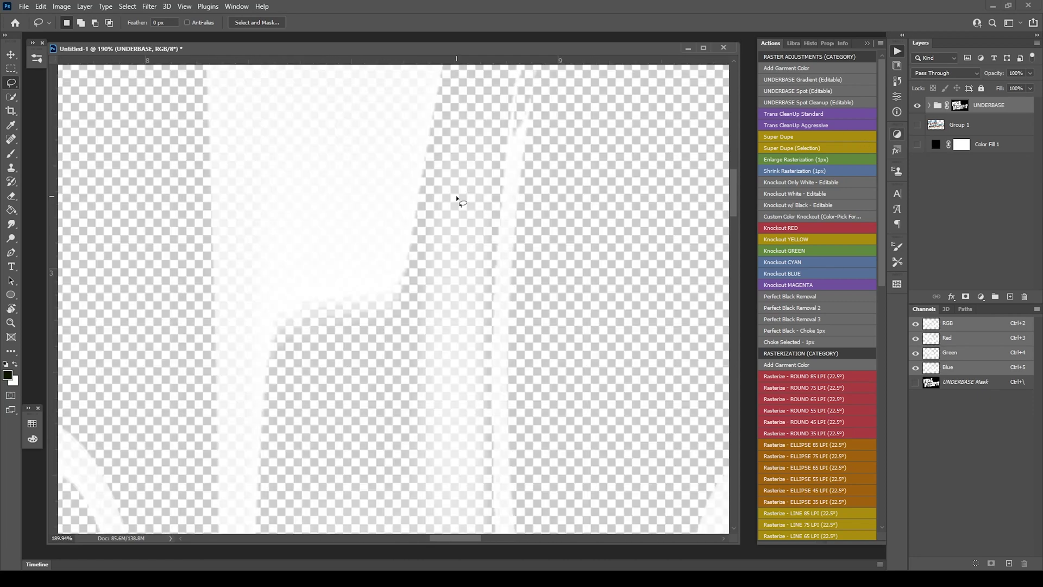
scroll(456, 194, "up", 2)
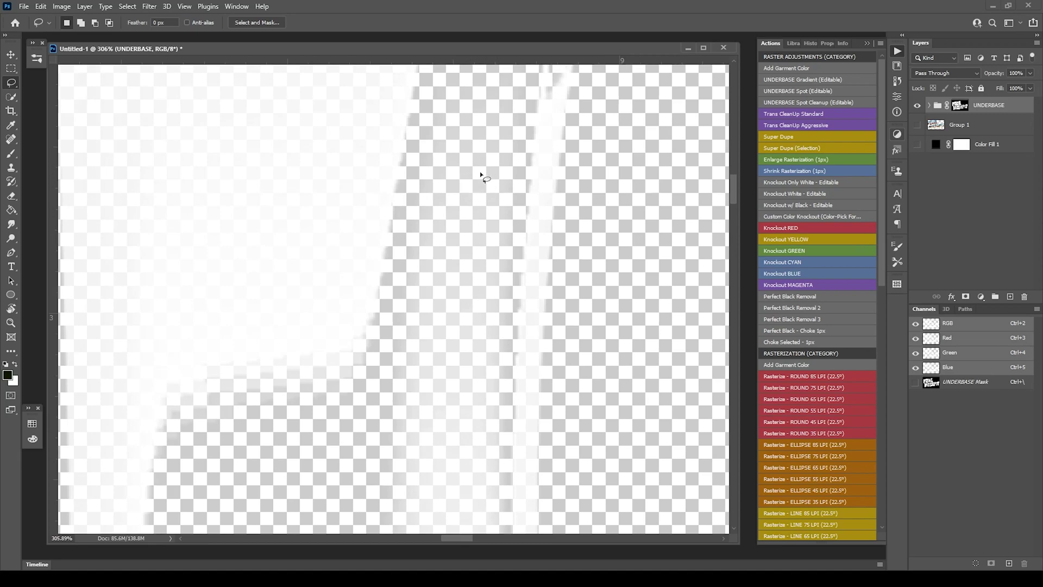
scroll(465, 200, "down", 7)
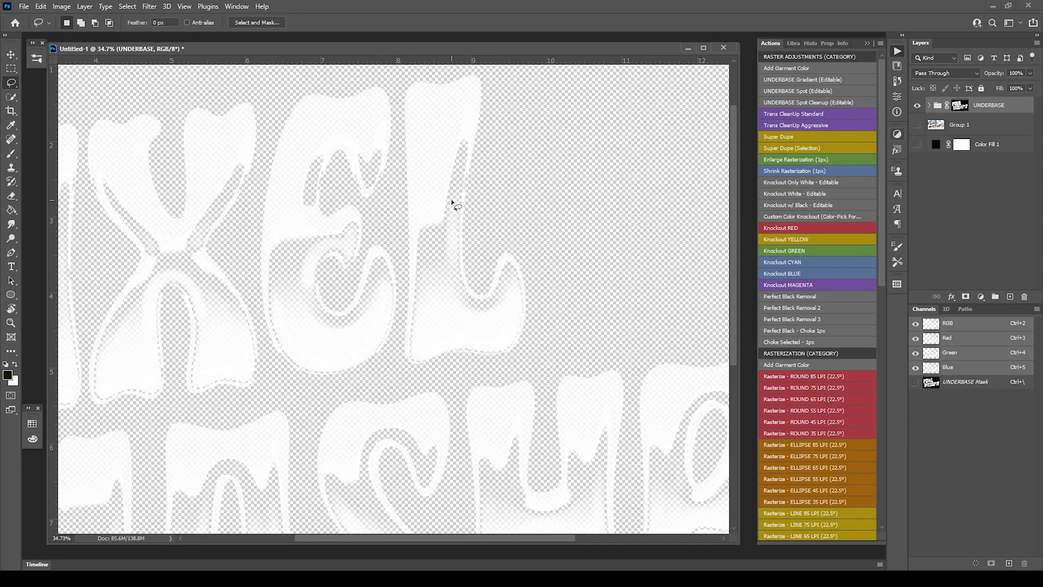
scroll(451, 199, "down", 3)
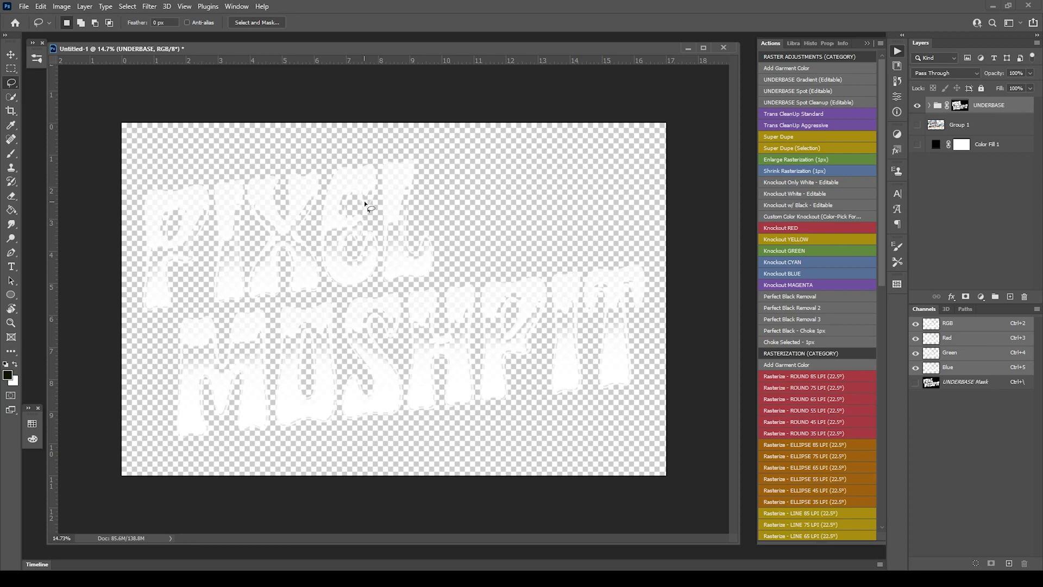
scroll(364, 201, "up", 3)
left_click(919, 145)
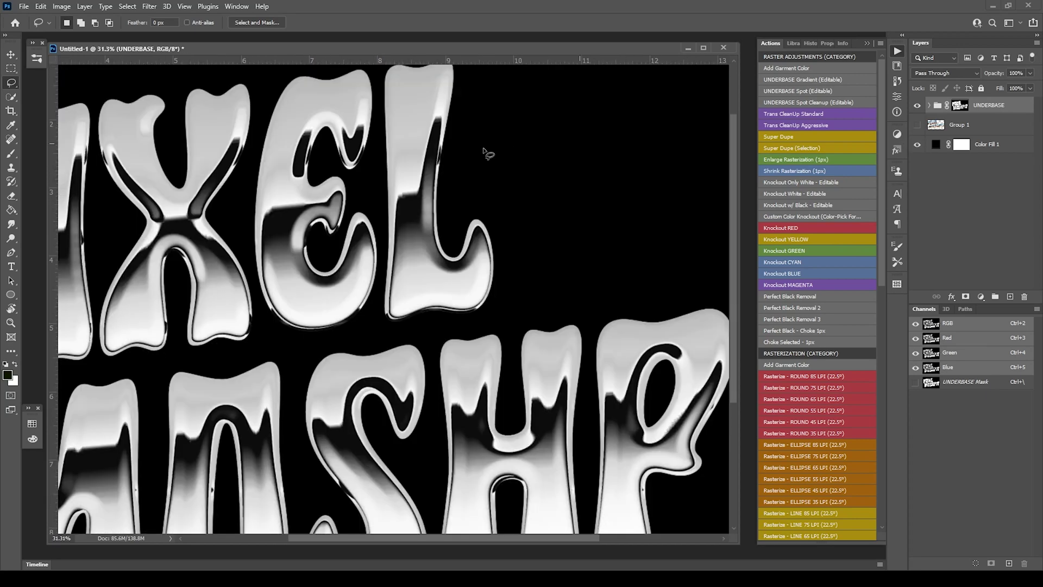
scroll(485, 153, "down", 2)
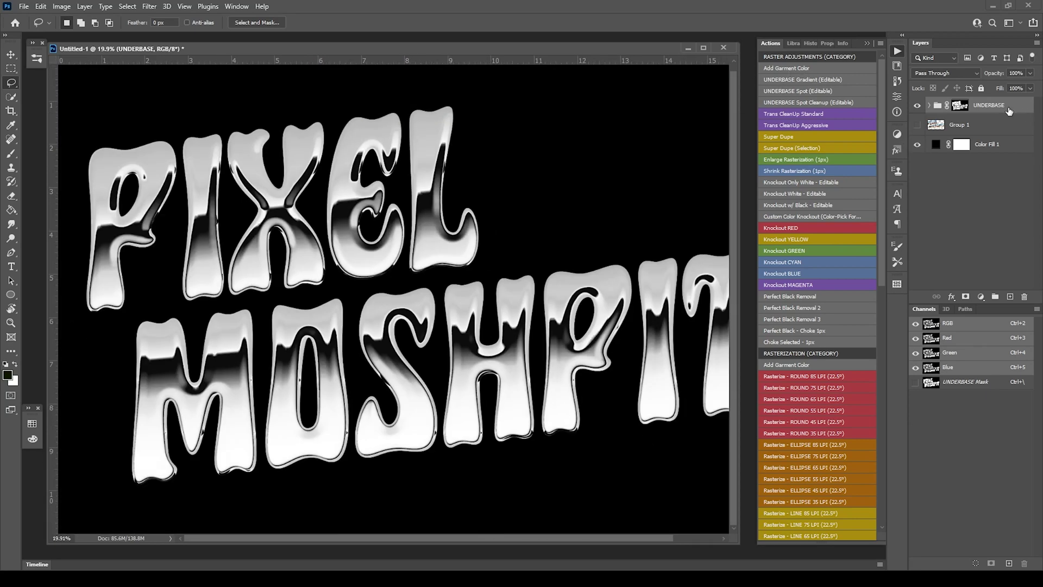
Replace the UNDERBASE gradient group with a solid UNDERBASE Spot layer and target its mask
left_click_drag(1008, 106, 1024, 296)
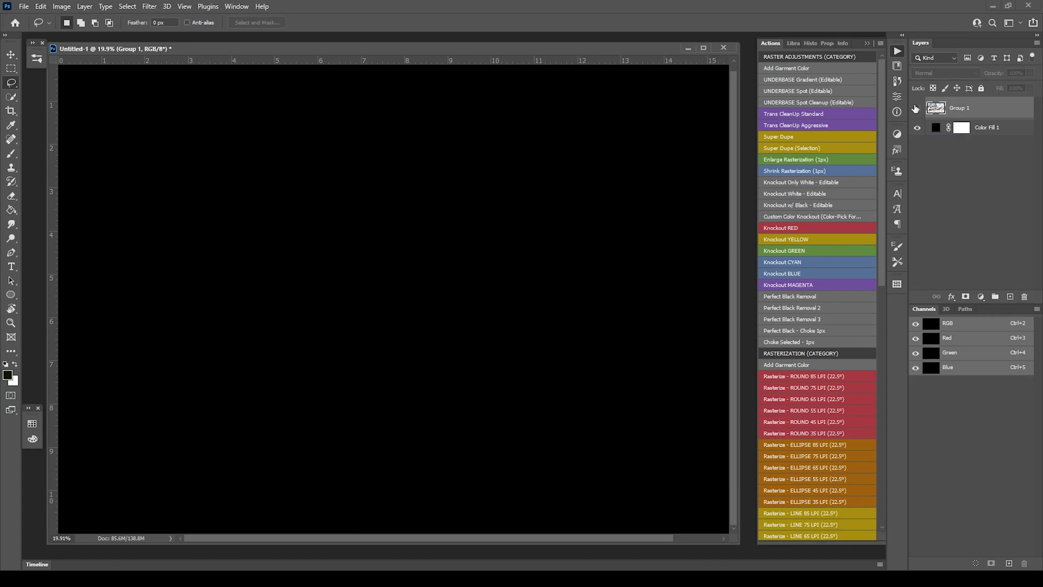
left_click(917, 108)
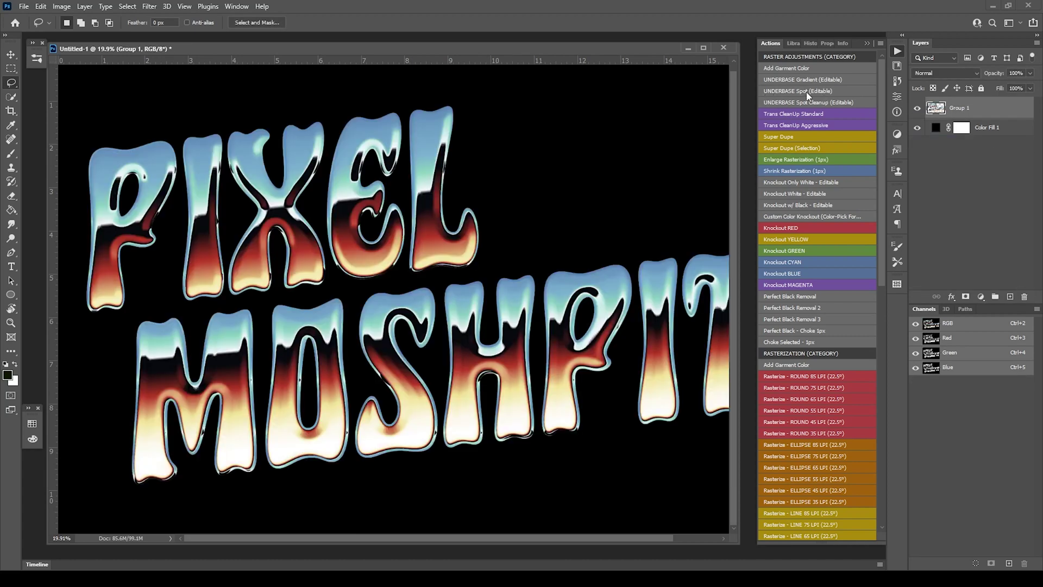
left_click(806, 93)
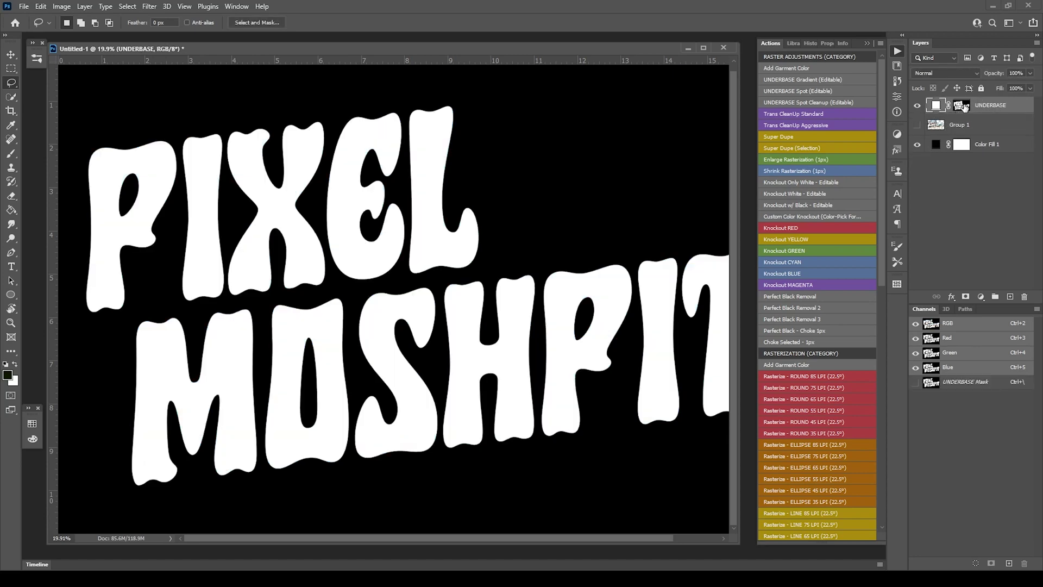
left_click(960, 108)
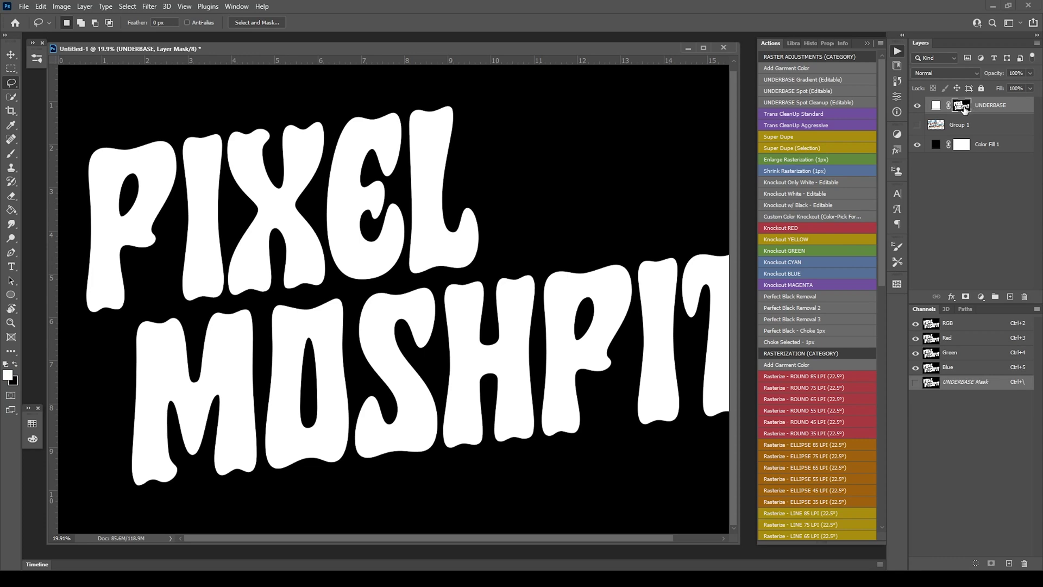
Zoom in to inspect the soft mask edges, then delete the UNDERBASE layer
left_click(64, 7)
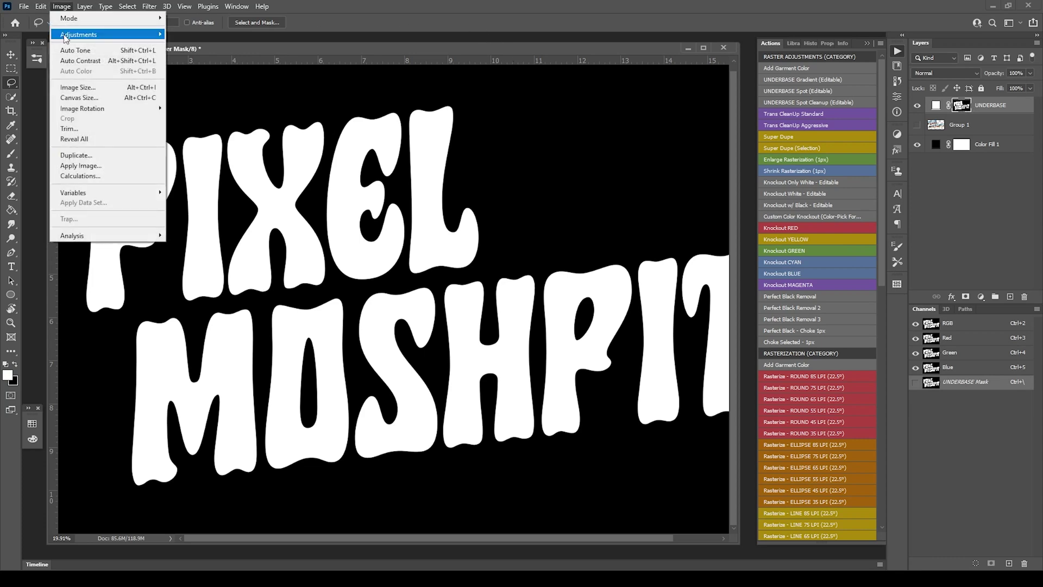
mouse_move(68, 42)
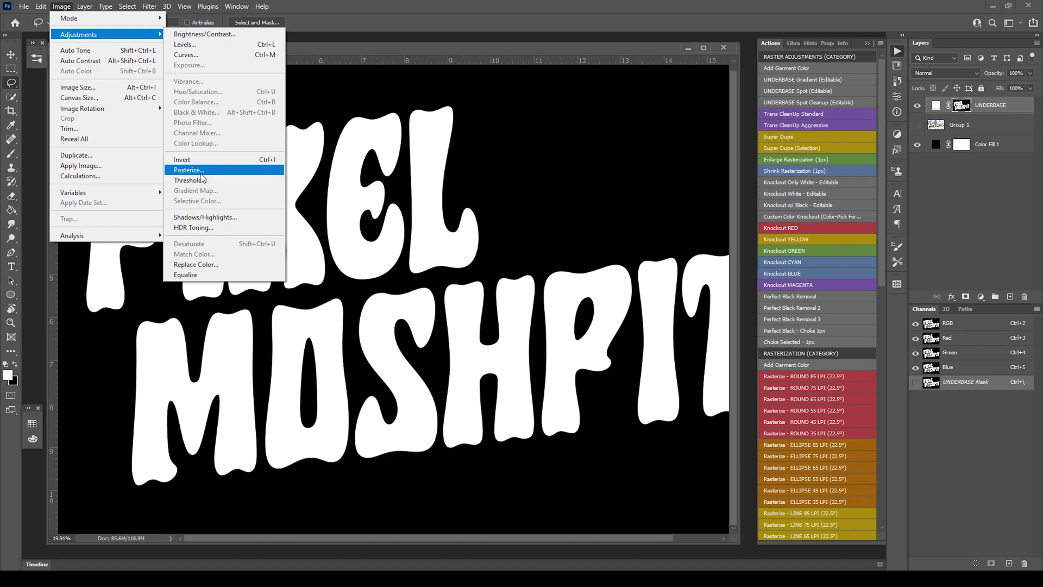
left_click(579, 45)
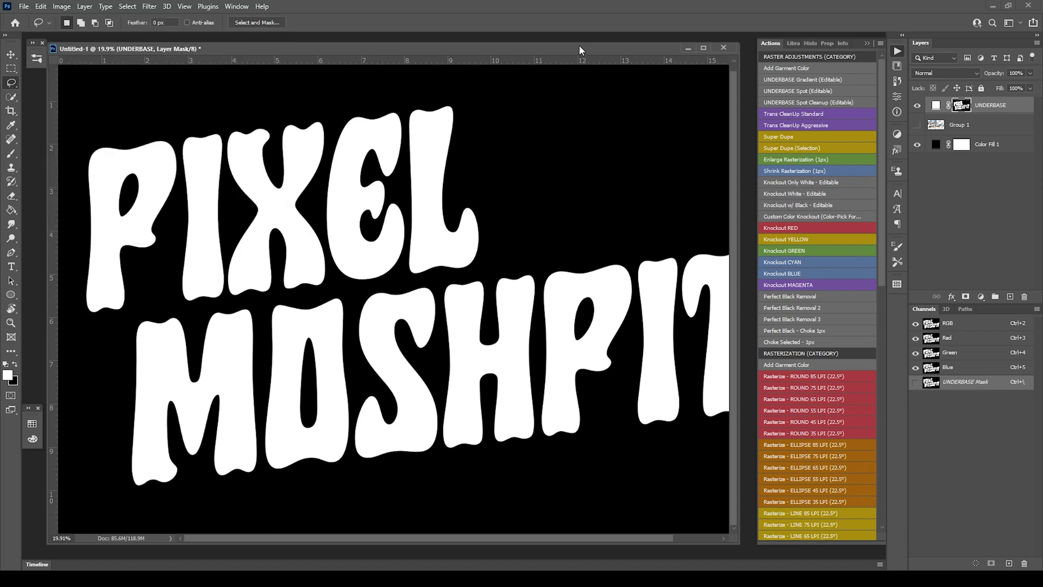
scroll(423, 132, "up", 15)
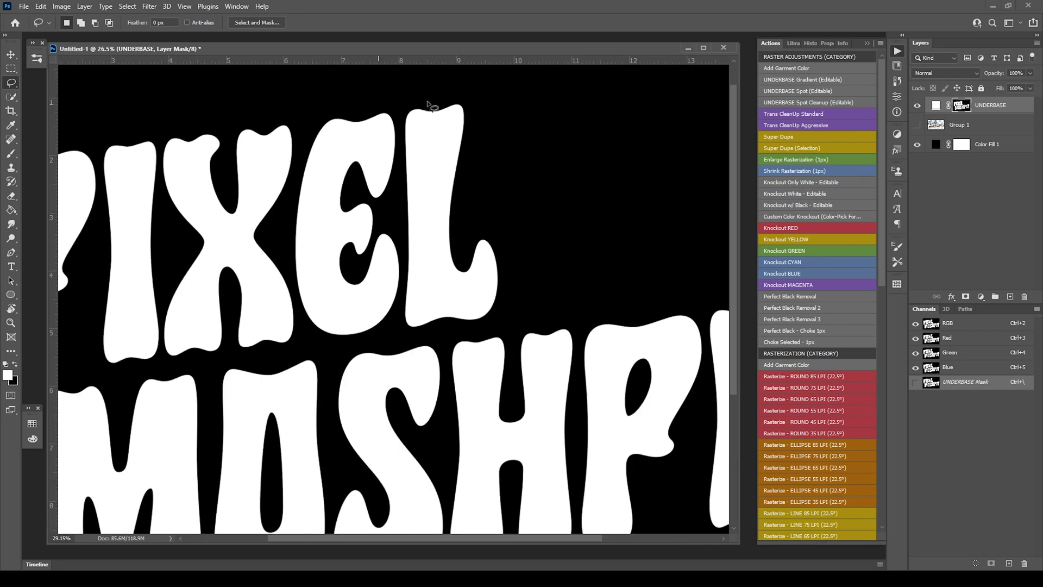
scroll(419, 204, "up", 2)
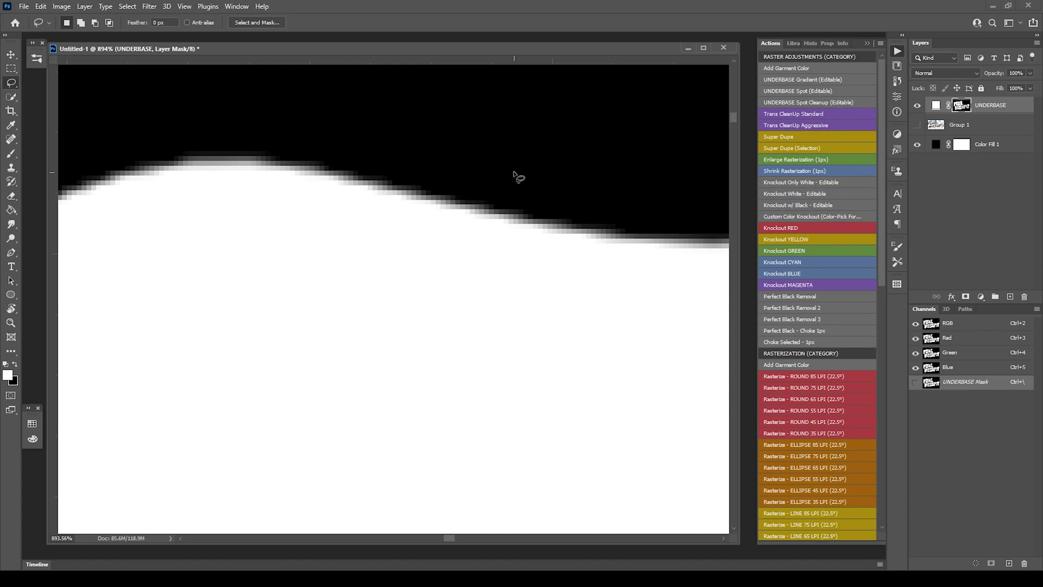
scroll(451, 200, "down", 2)
scroll(452, 197, "down", 10)
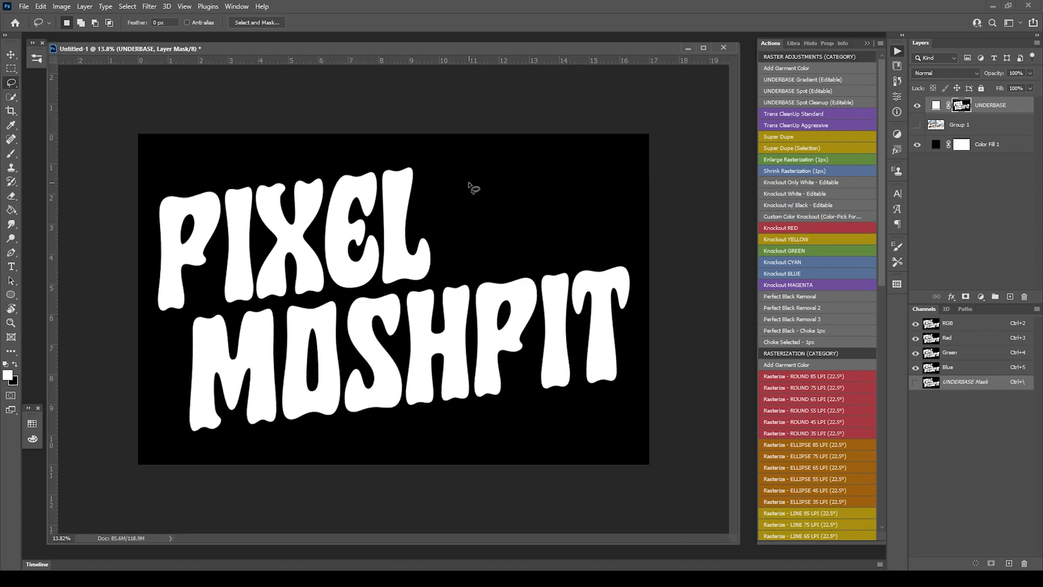
scroll(473, 187, "up", 1)
left_click_drag(1000, 106, 1023, 298)
Show Group 1, run UNDERBASE Spot Cleanup (Editable), and zoom in to check the hard edges
left_click(918, 108)
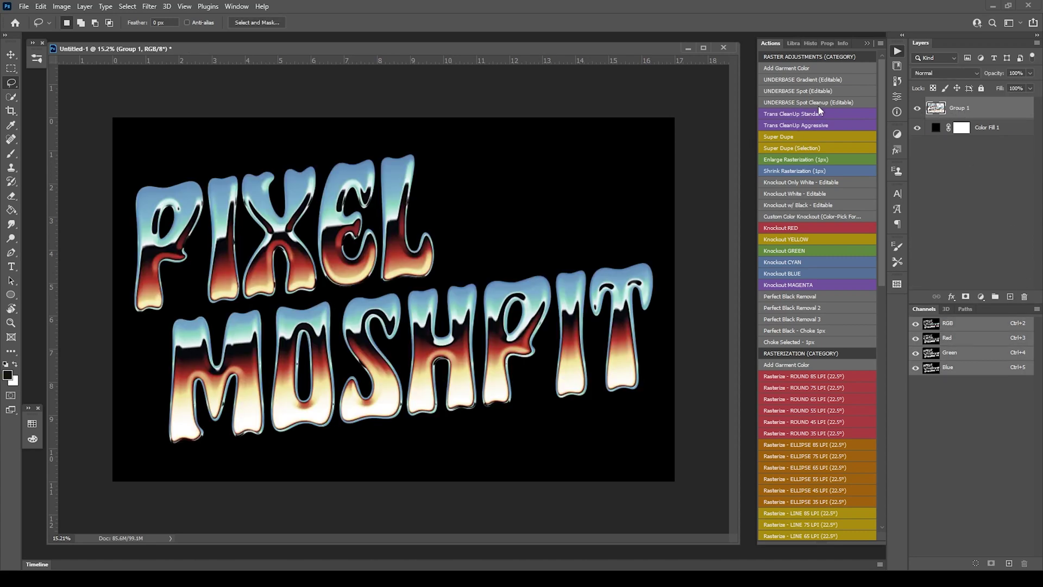
left_click(840, 103)
scroll(388, 128, "up", 15)
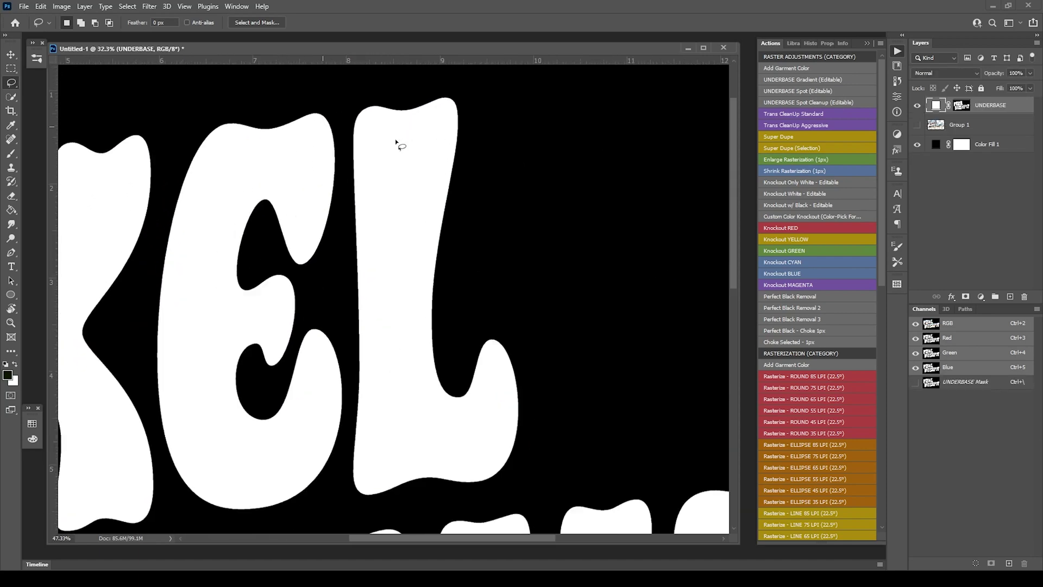
scroll(303, 150, "up", 3)
scroll(361, 156, "down", 2)
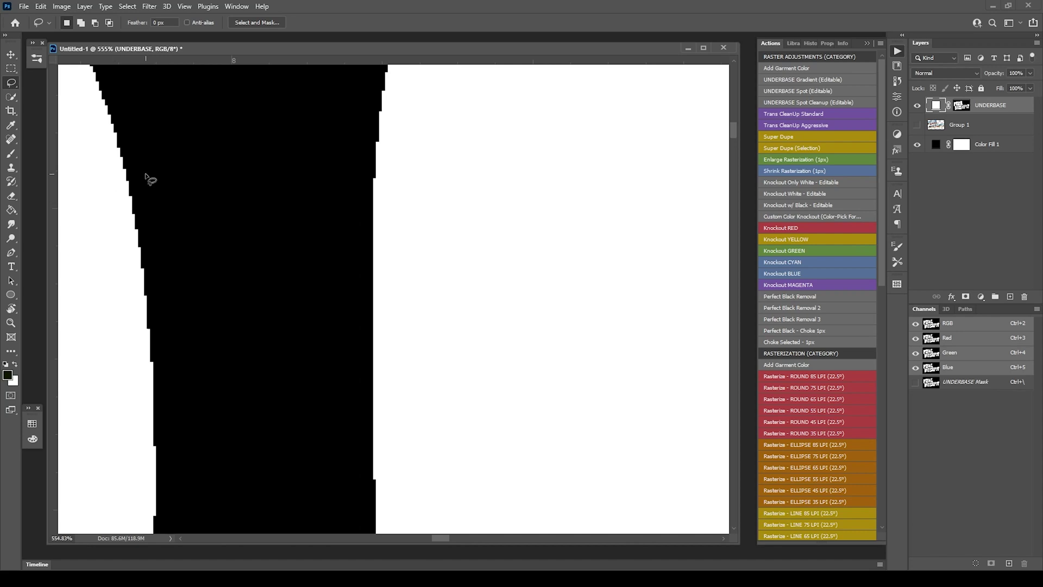
scroll(300, 190, "down", 6)
scroll(302, 190, "down", 2)
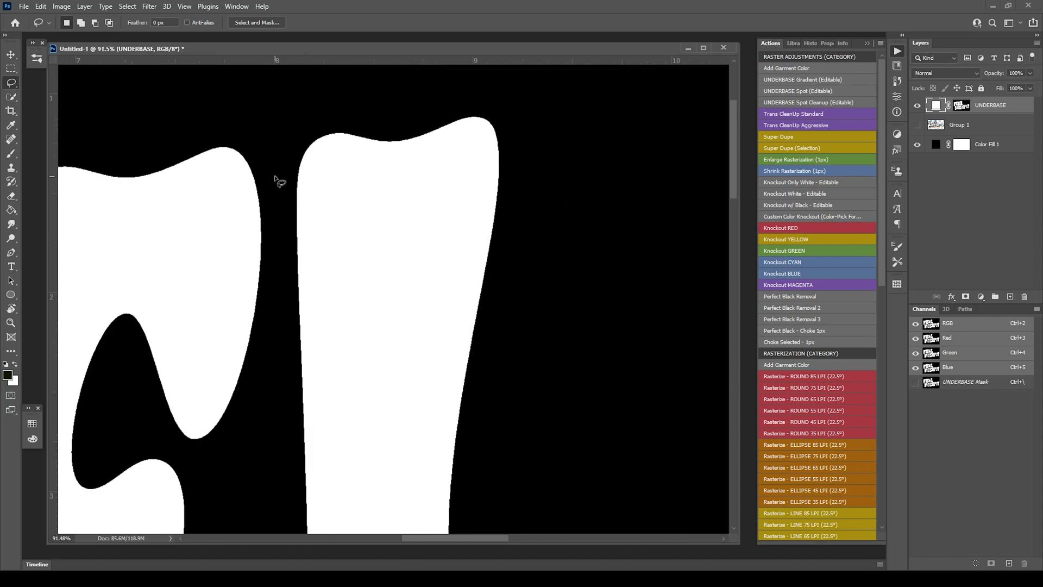
scroll(312, 174, "up", 8)
scroll(325, 181, "down", 2)
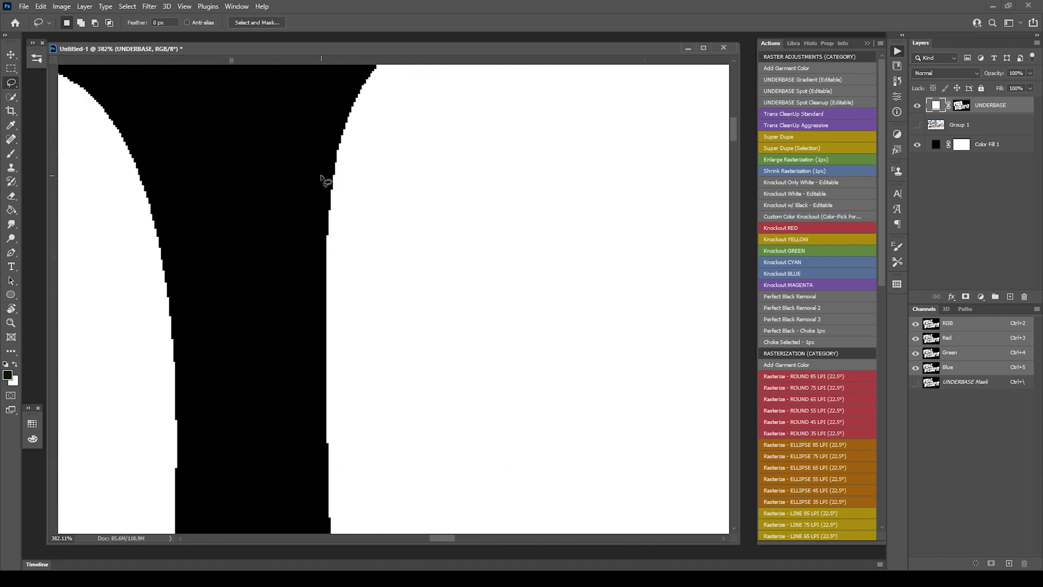
scroll(332, 172, "down", 2)
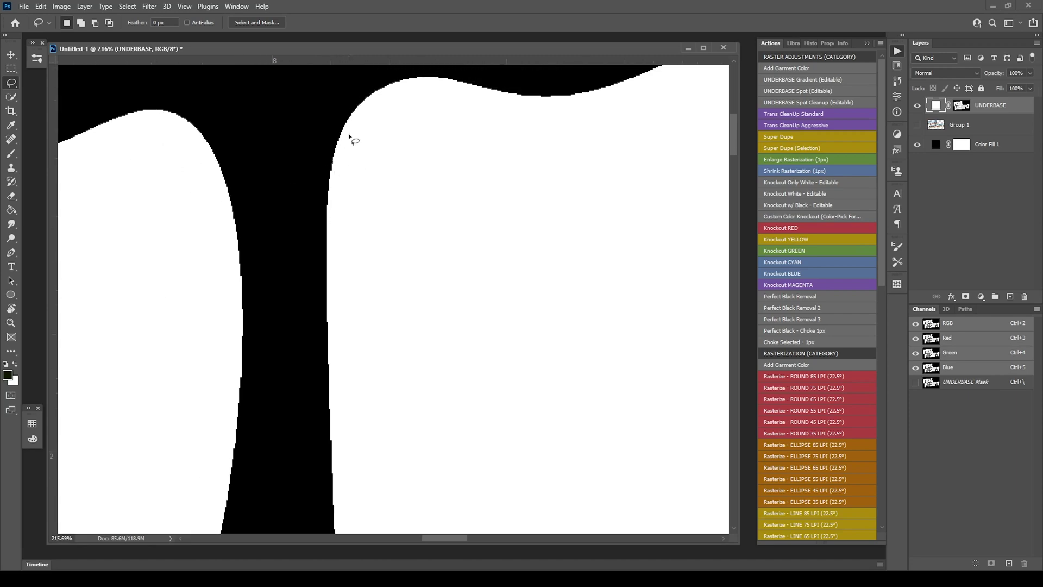
scroll(349, 133, "down", 6)
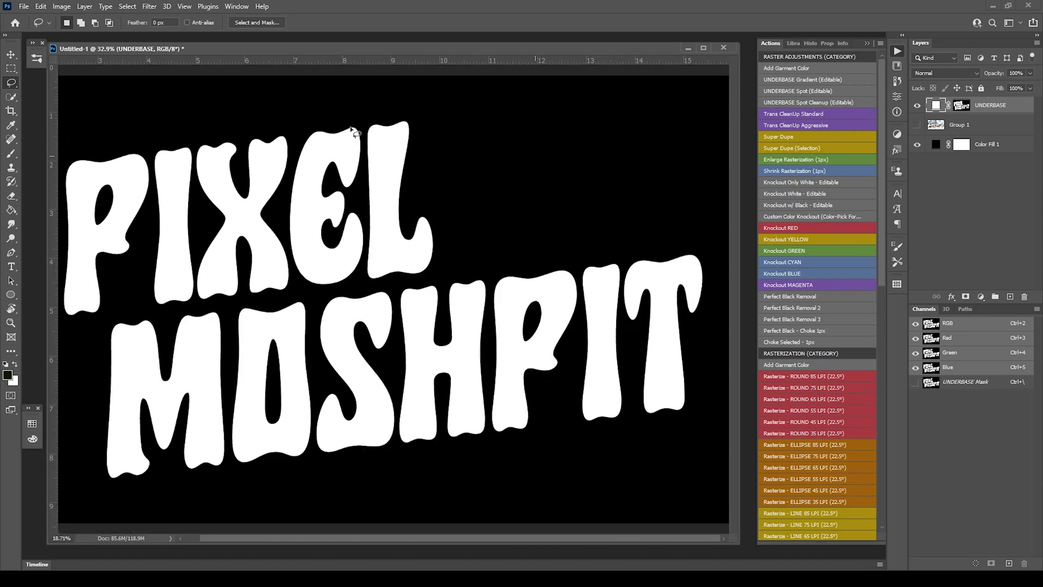
scroll(354, 132, "down", 2)
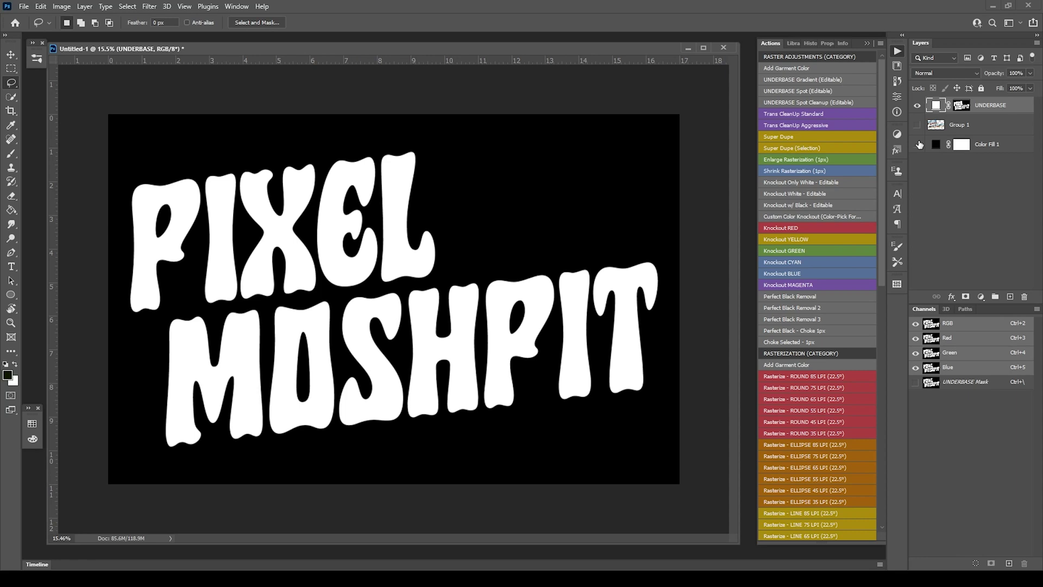
Hide Color Fill 1 and set the UNDERBASE fill colour to #000000
left_click(918, 144)
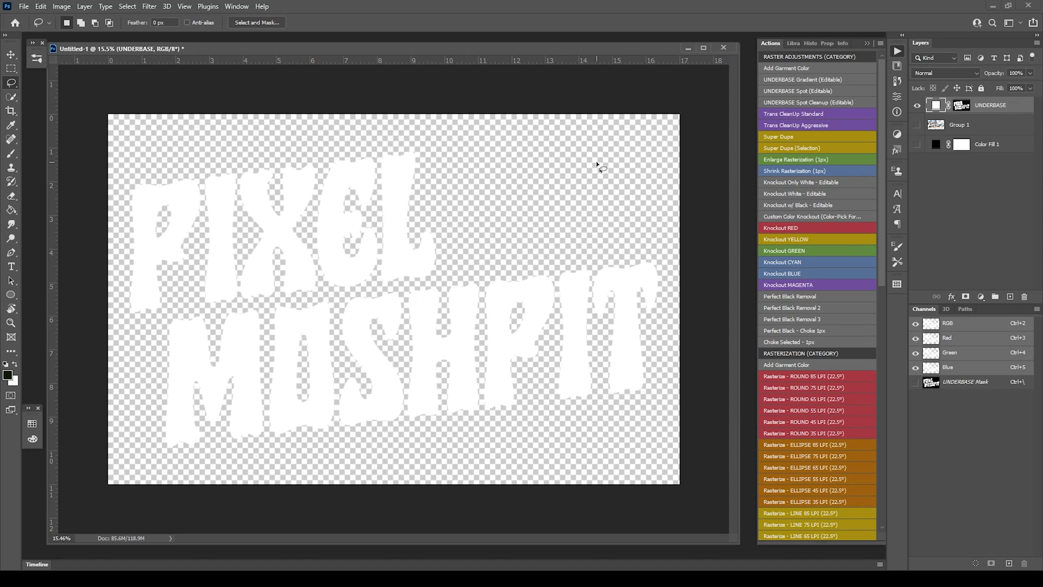
double_click(936, 104)
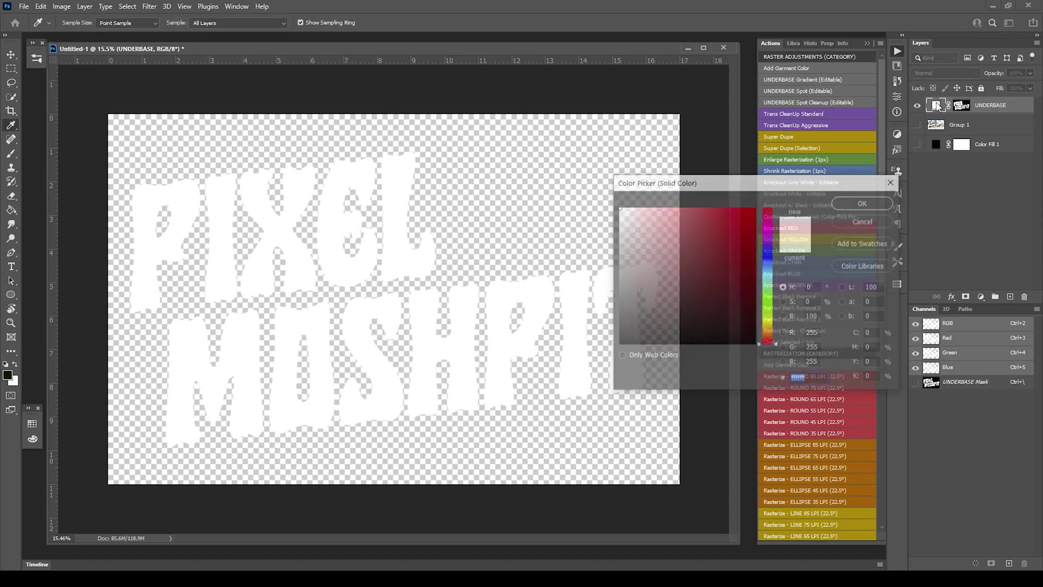
left_click_drag(692, 284, 584, 382)
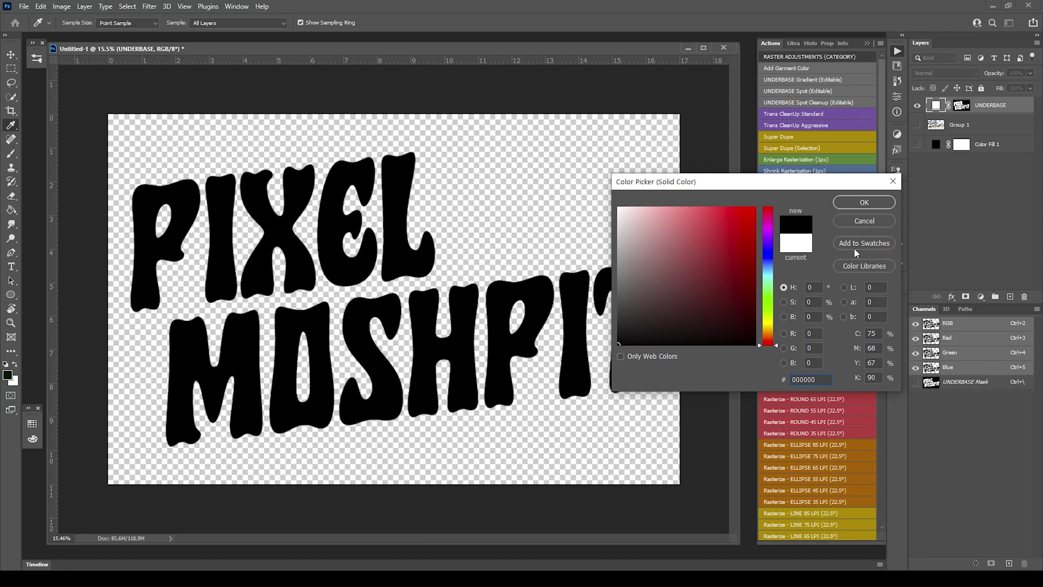
left_click(865, 221)
double_click(936, 105)
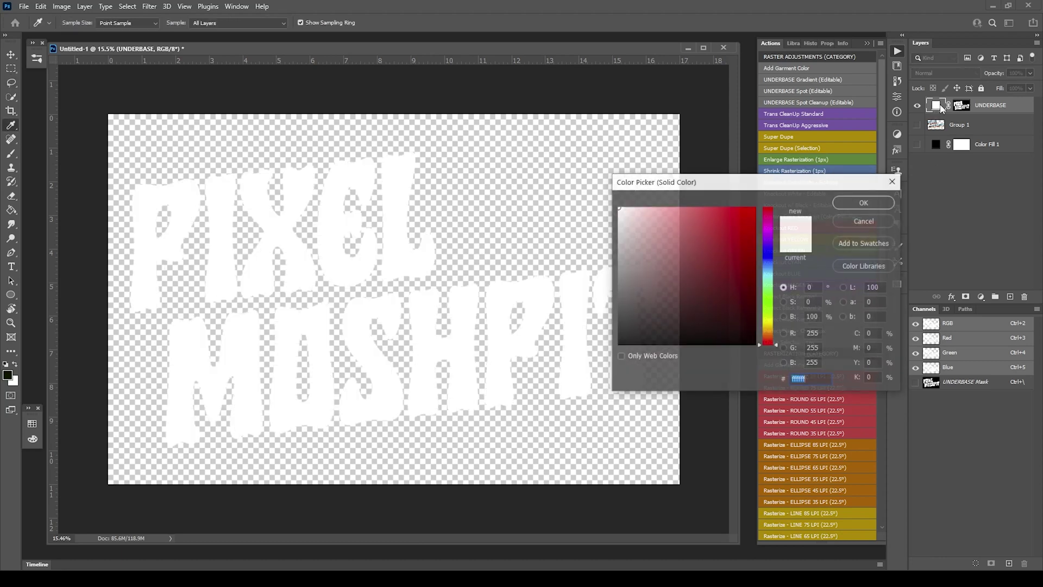
left_click(573, 383)
left_click(573, 383)
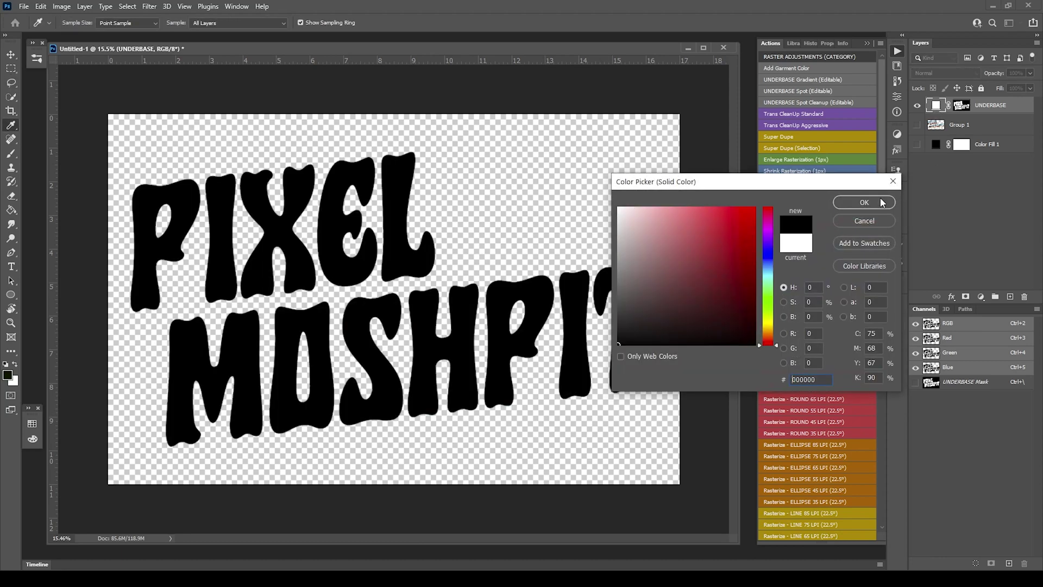
left_click(864, 202)
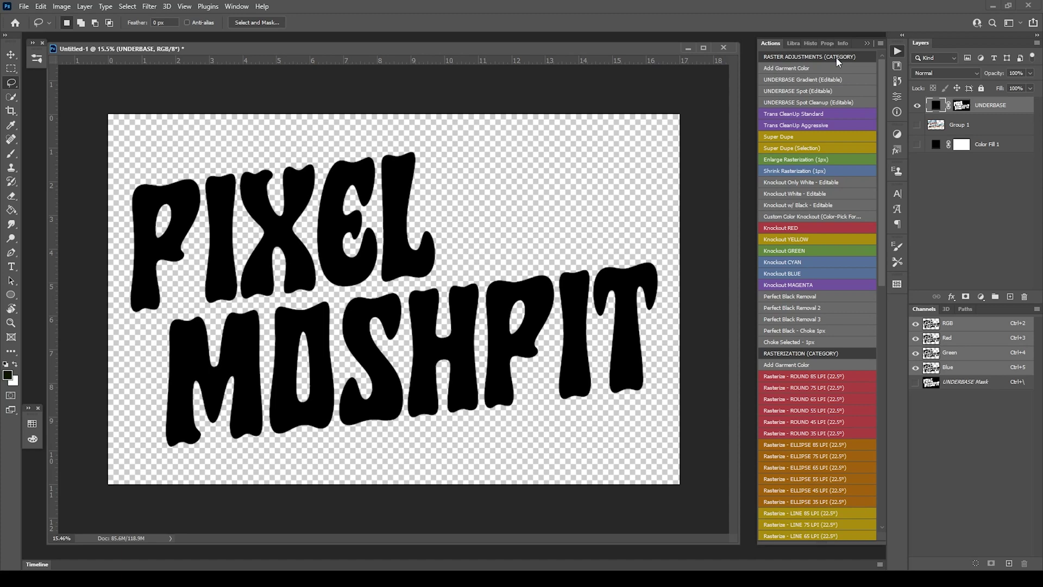
scroll(818, 359, "down", 4)
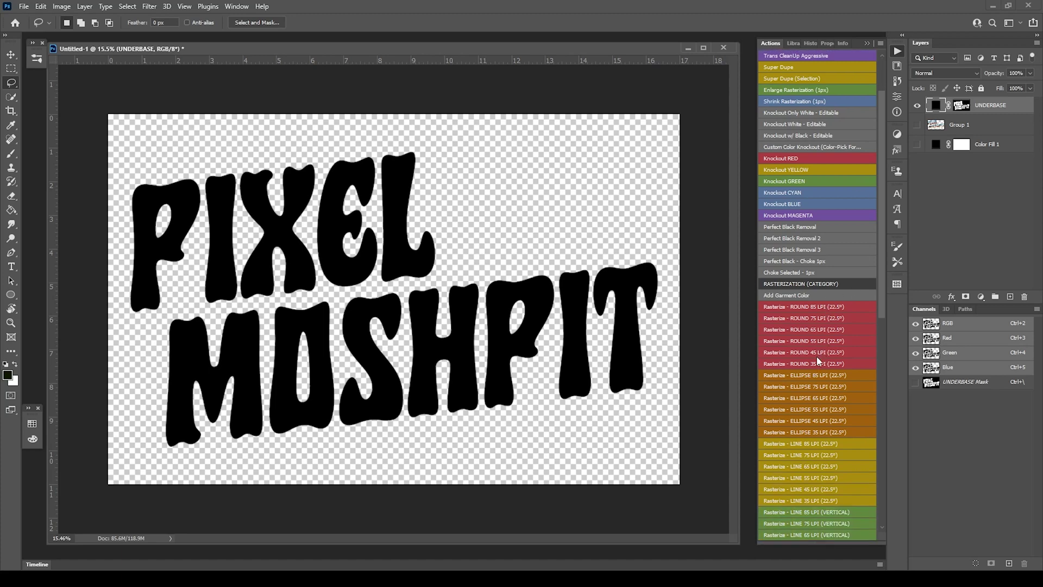